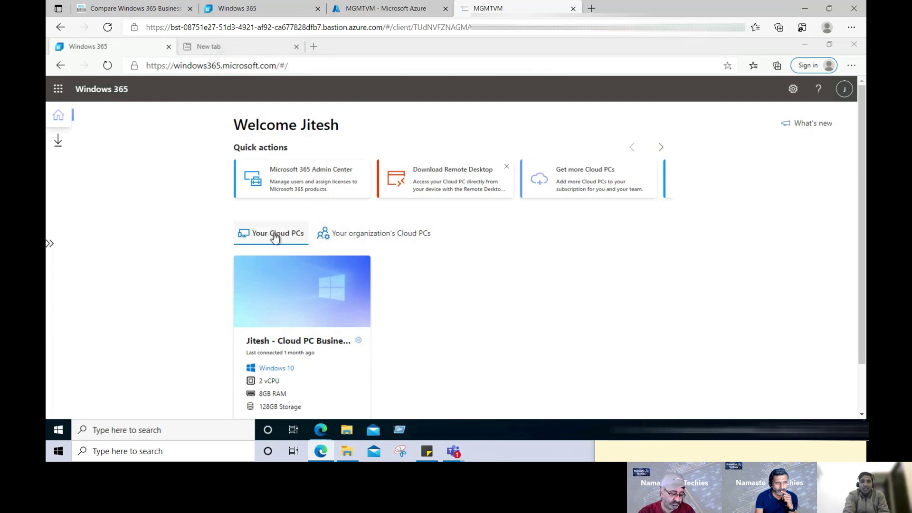
- Show the organization's Cloud PCs and look through its user list
left_click(352, 240)
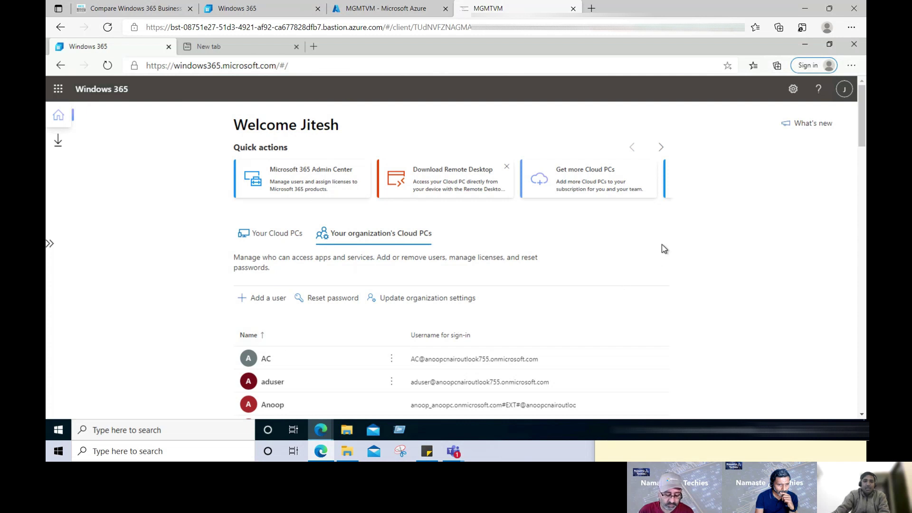
scroll(645, 245, "down", 3)
scroll(645, 245, "up", 3)
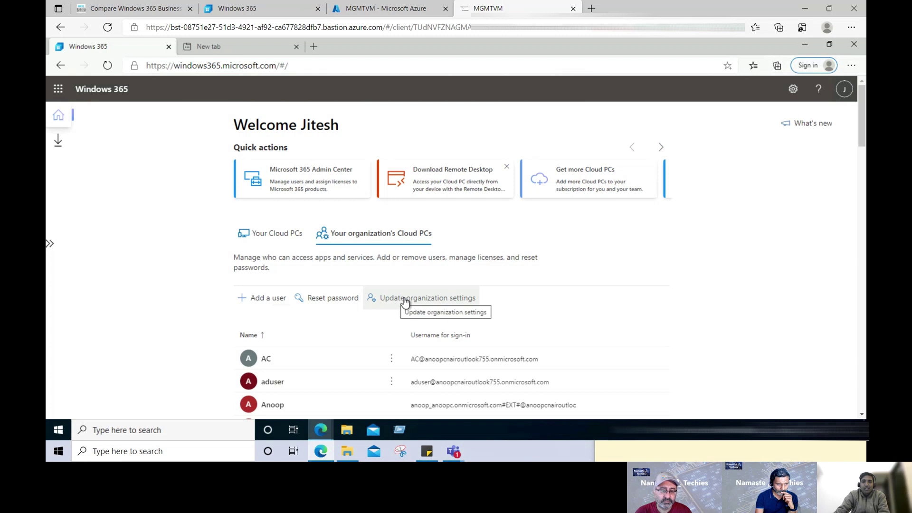
- Review the product licenses that can be assigned when adding a user, and close the form without adding anyone
left_click(268, 299)
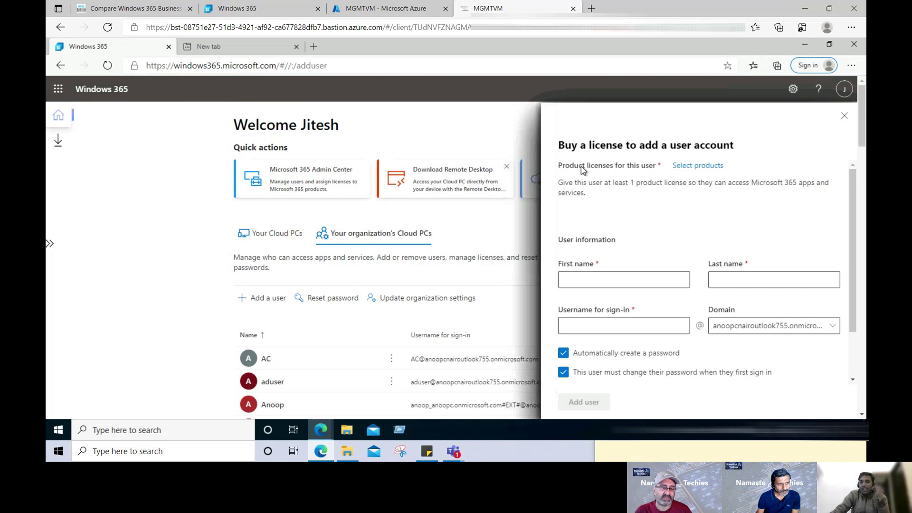
left_click(698, 166)
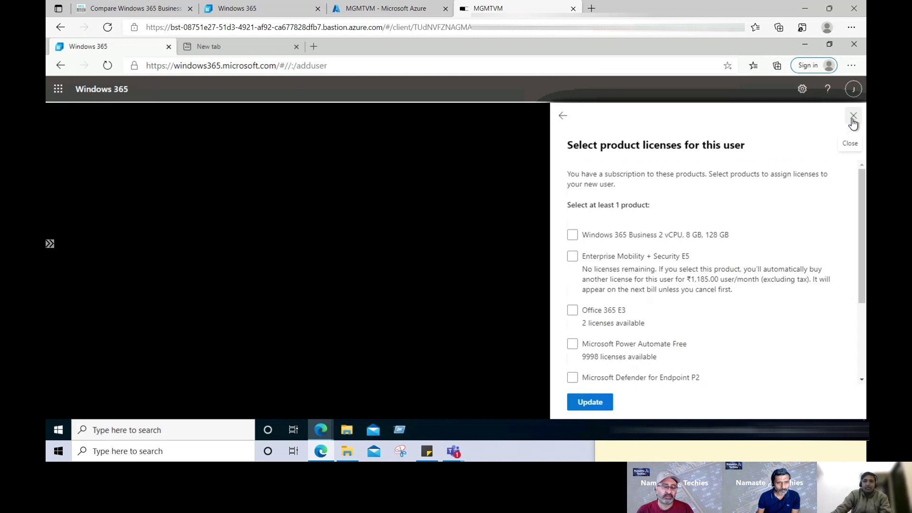
left_click(853, 122)
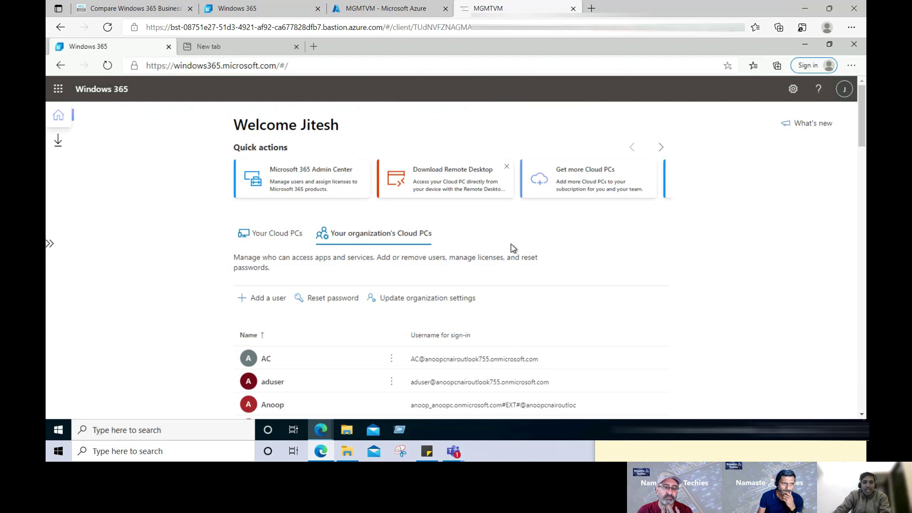
- Review the user information, password and sign-in email options for adding a user, and close the form without adding anyone
scroll(513, 248, "down", 2)
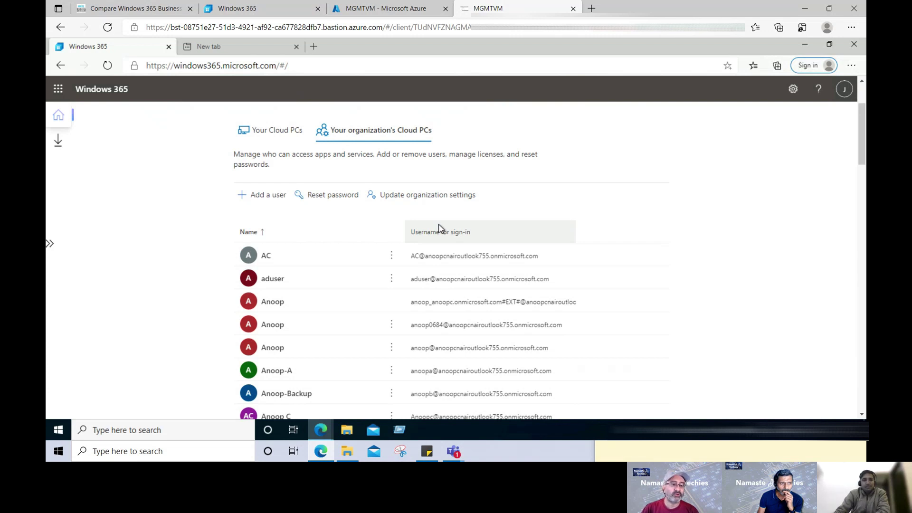
scroll(439, 228, "up", 3)
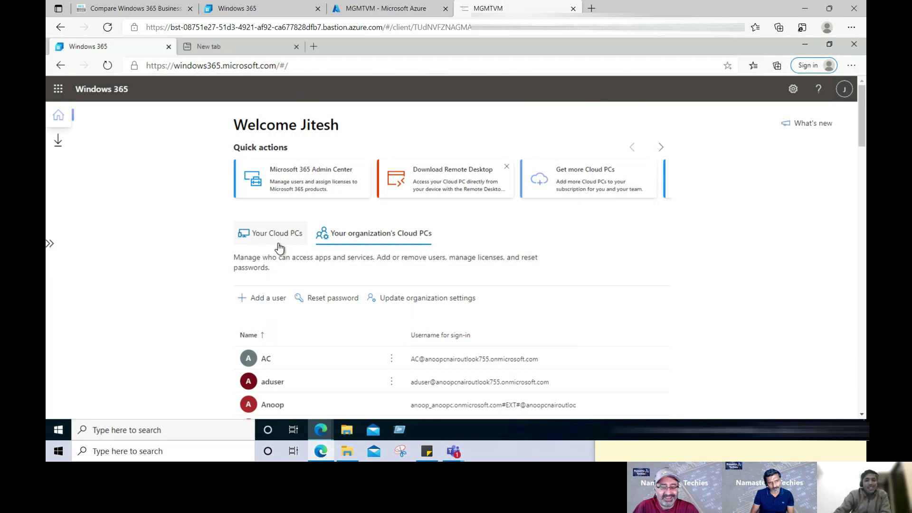
left_click(266, 300)
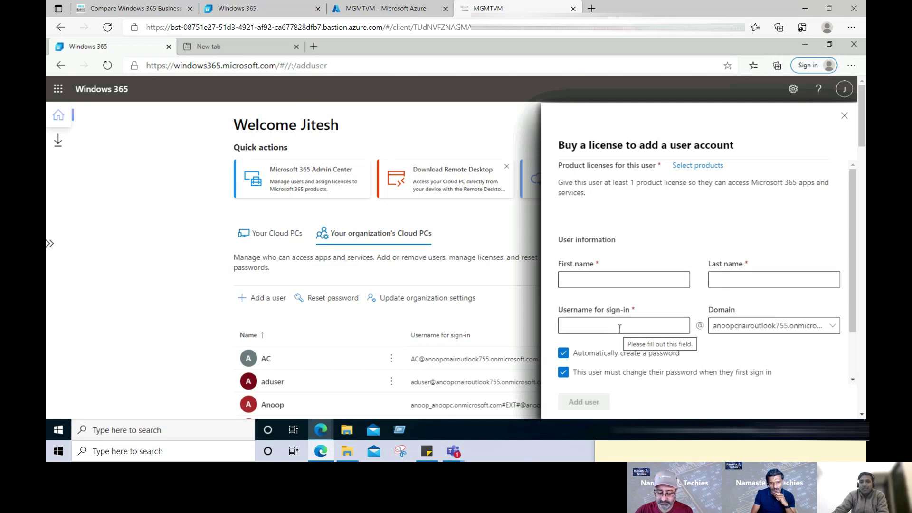
scroll(619, 328, "down", 2)
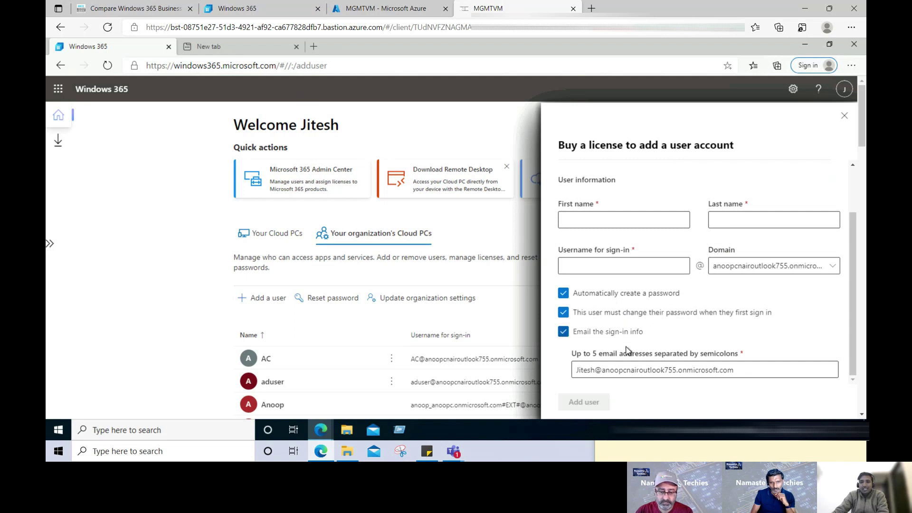
scroll(613, 364, "down", 2)
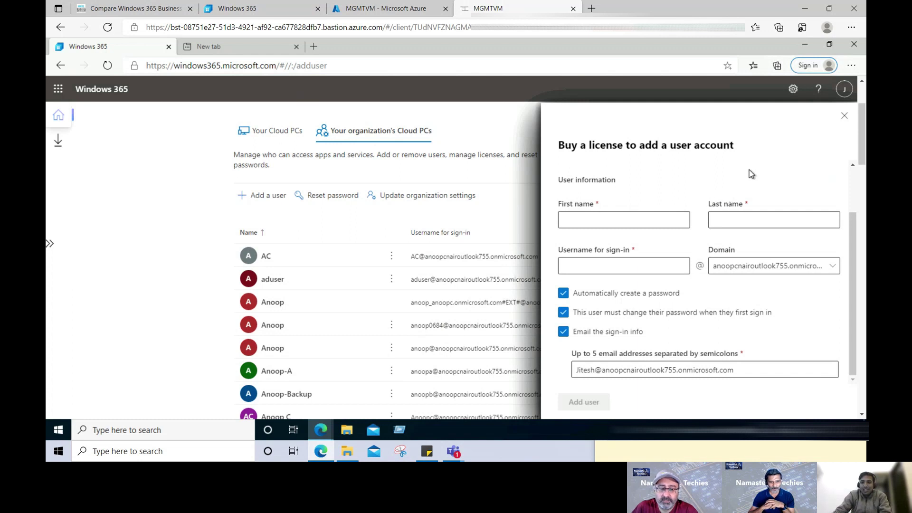
left_click(844, 117)
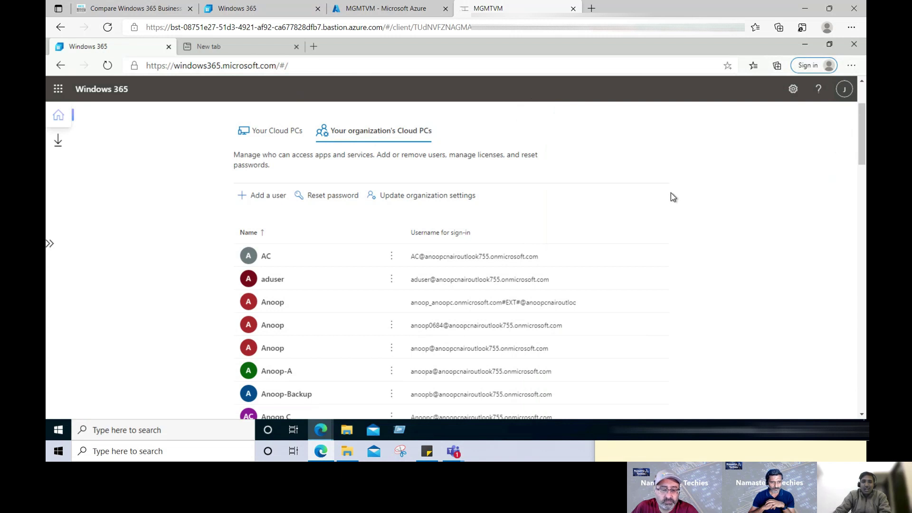
- Review the Cloud PC account type and operating system options in the organization settings, and close them without saving
scroll(674, 197, "down", 2)
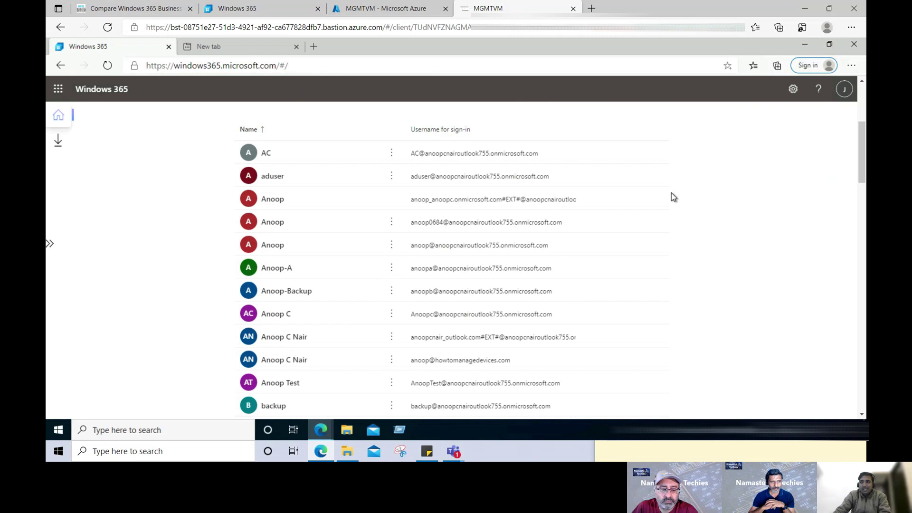
scroll(671, 193, "up", 4)
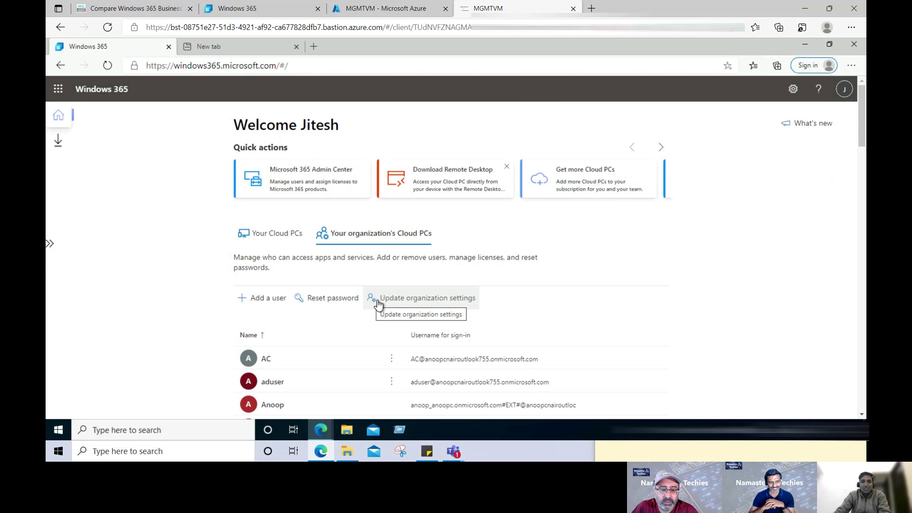
left_click(408, 300)
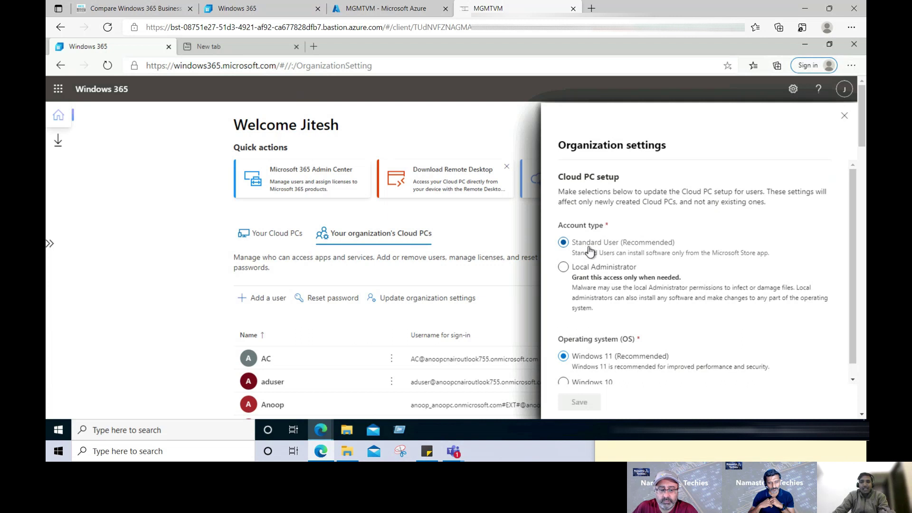
left_click(593, 267)
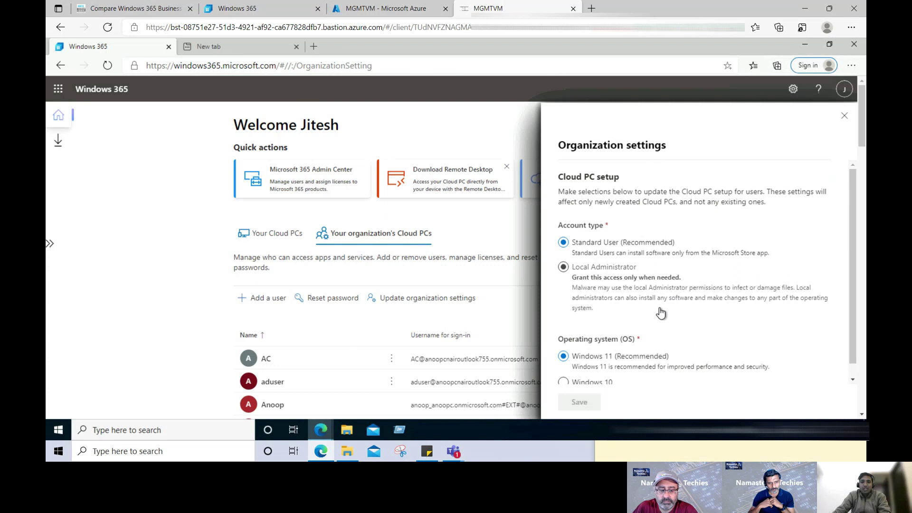
scroll(618, 323, "down", 1)
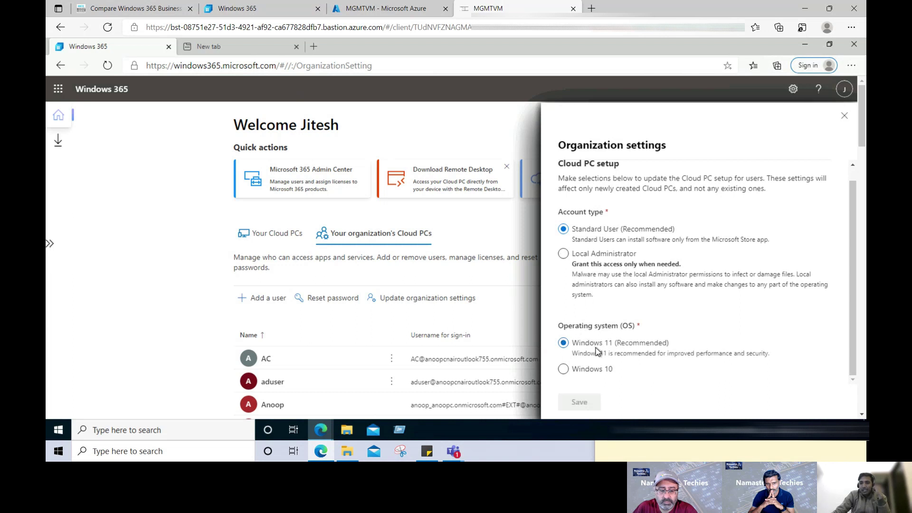
scroll(598, 352, "up", 1)
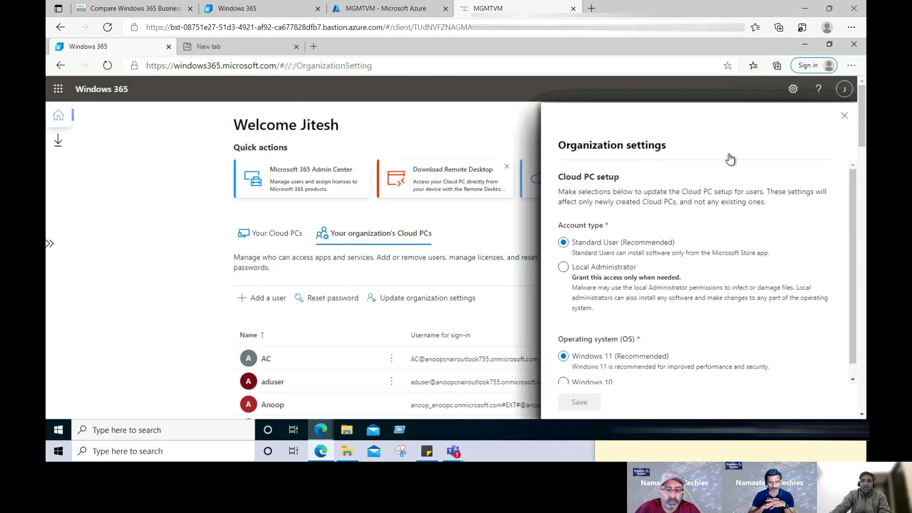
left_click(844, 116)
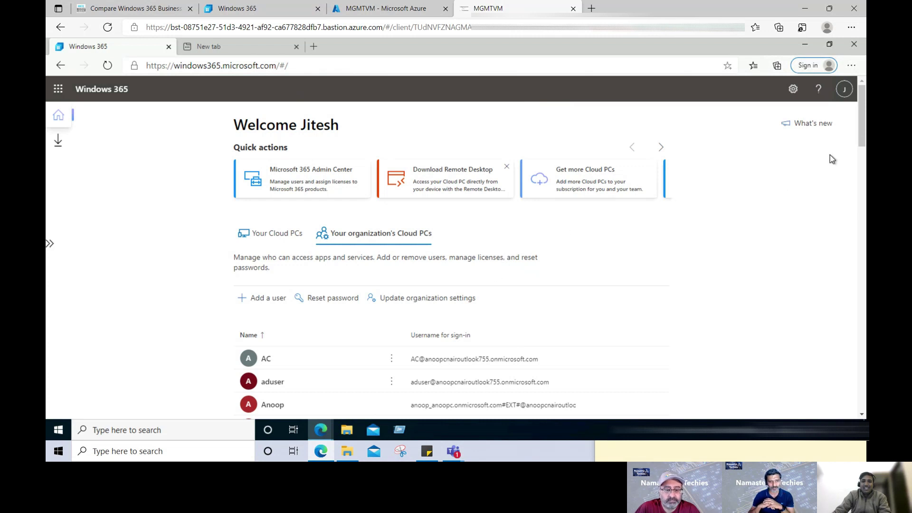
- Find the signed-in administrator's onmicrosoft.com account in the organization's user list and open its details
left_click_drag(863, 131, 865, 137)
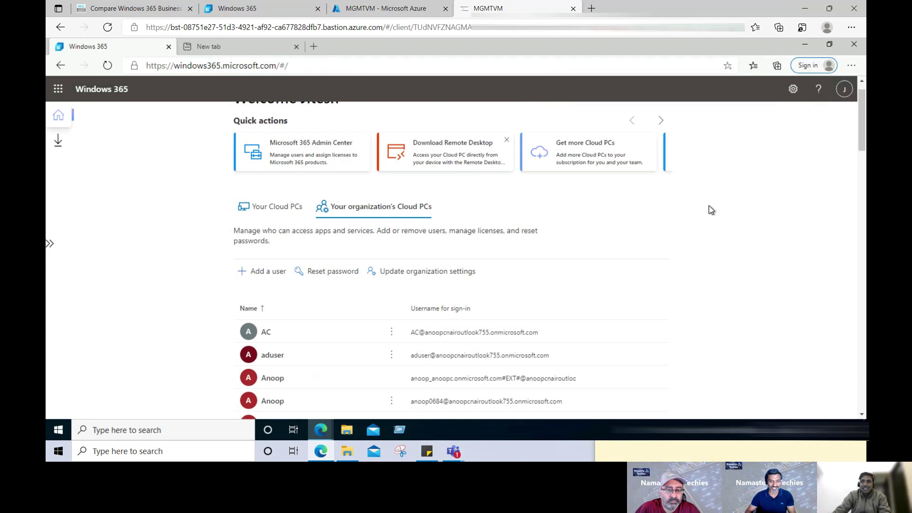
scroll(706, 217, "down", 2)
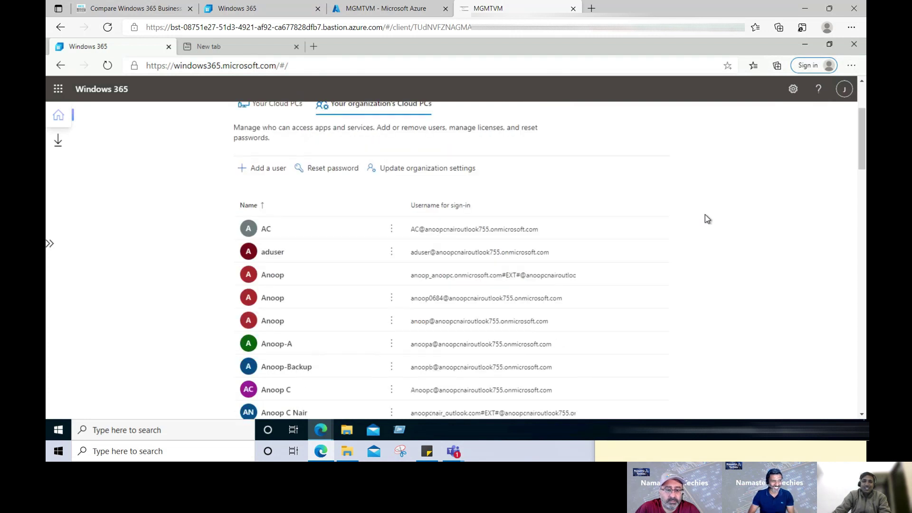
scroll(705, 218, "up", 3)
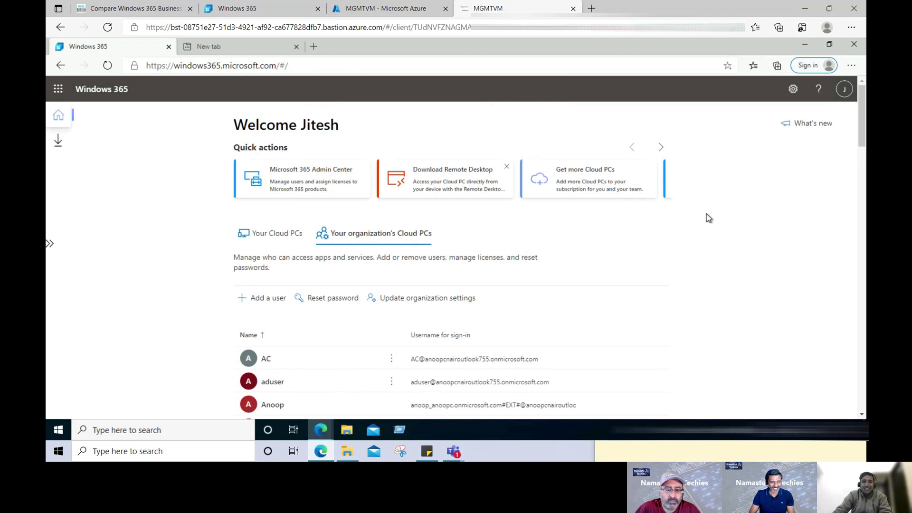
scroll(706, 217, "down", 7)
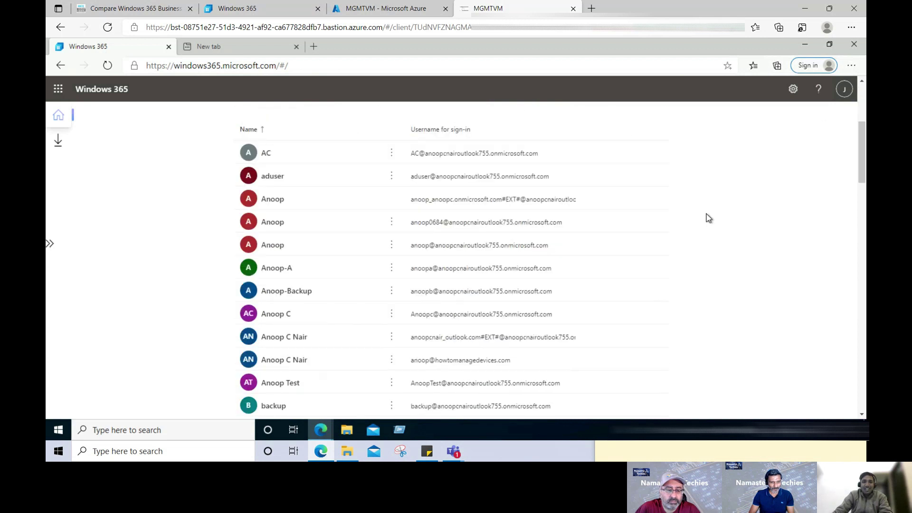
scroll(706, 217, "down", 6)
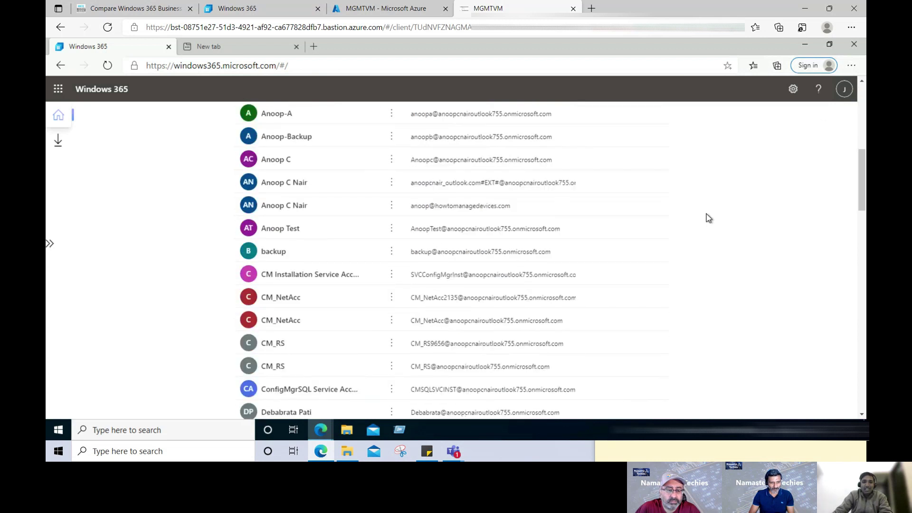
scroll(706, 214, "down", 2)
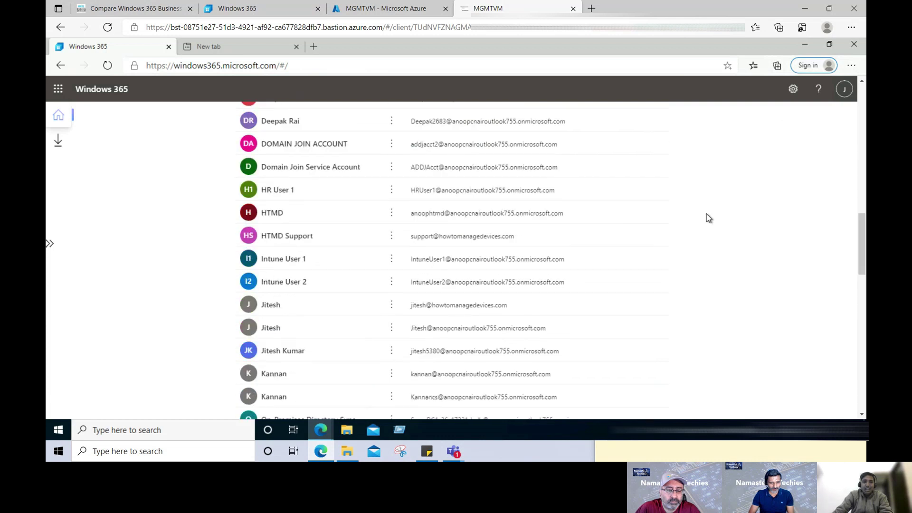
left_click(273, 332)
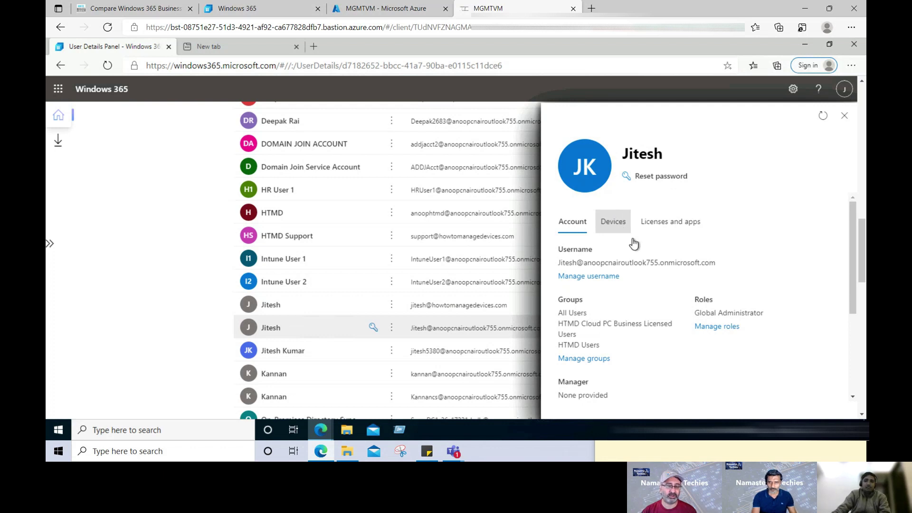
- Show the selected user's devices and examine the Cloud PC's details and available management actions
scroll(633, 238, "up", 15)
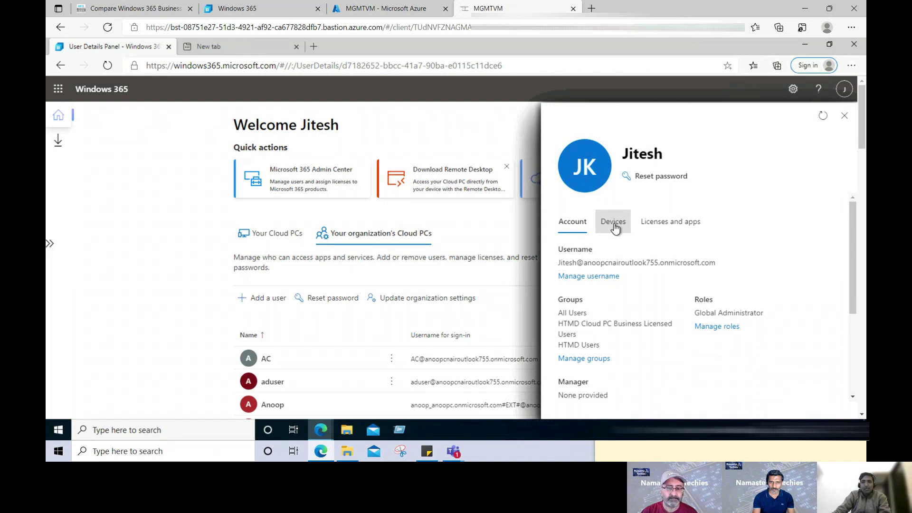
left_click(614, 227)
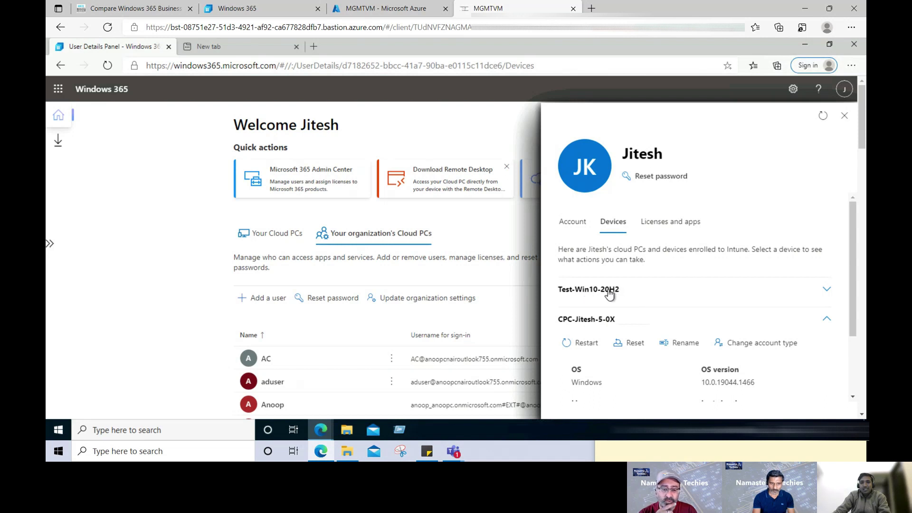
scroll(613, 293, "down", 1)
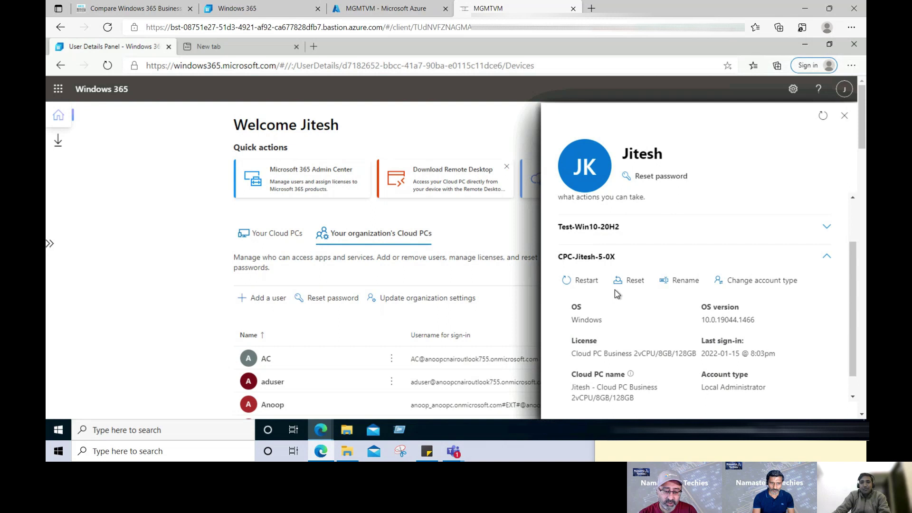
scroll(612, 293, "down", 1)
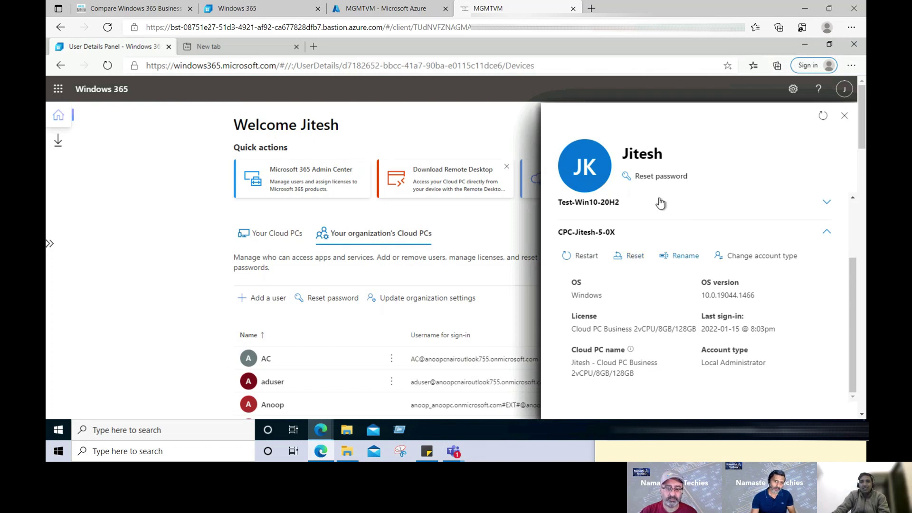
- View the account type options for the user's Cloud PC, cancel without changing them, and review the device details again
left_click(751, 257)
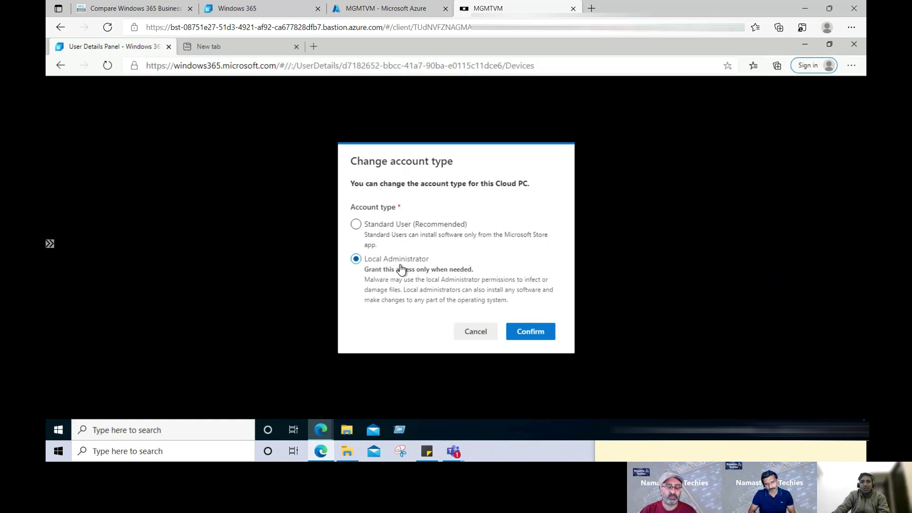
left_click(481, 337)
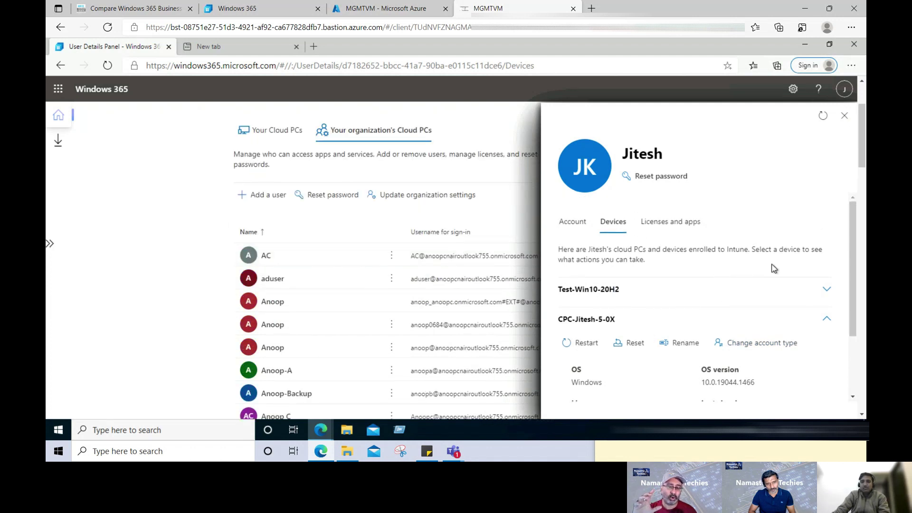
scroll(851, 237, "down", 2)
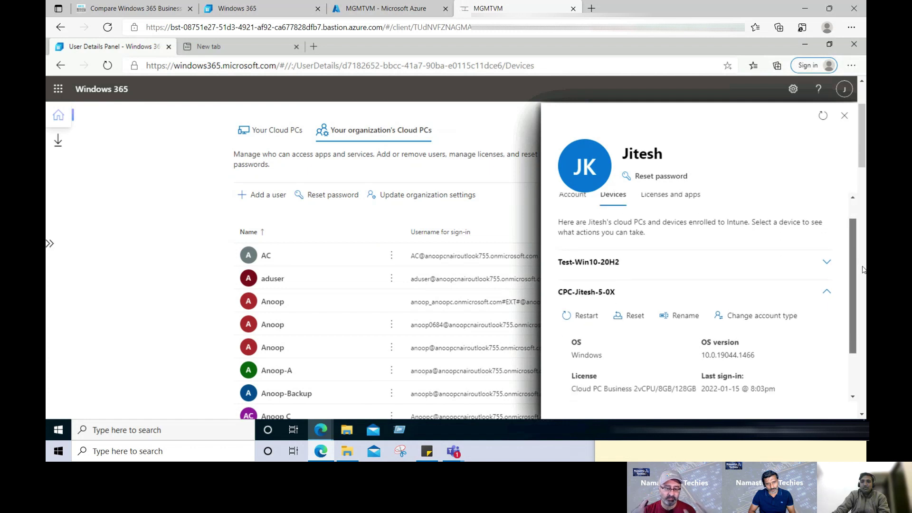
scroll(851, 318, "down", 1)
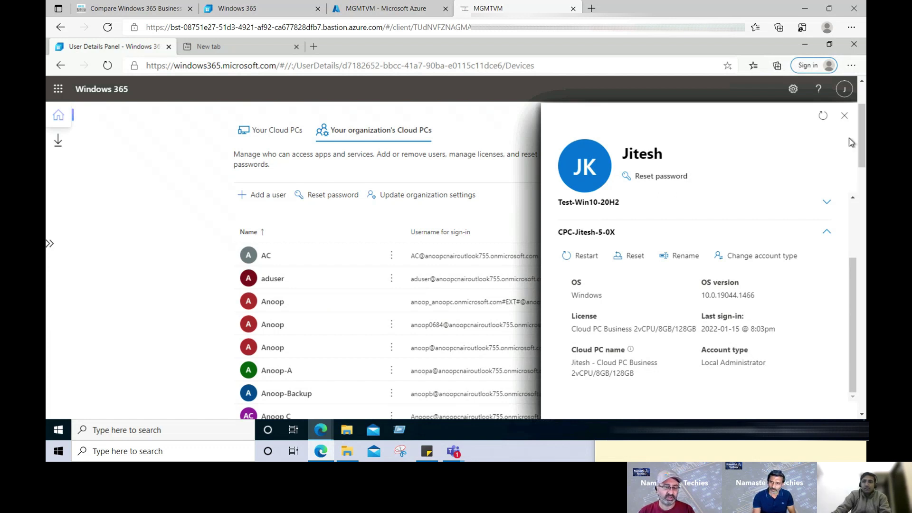
- Close the user details and return to your own Cloud PCs
left_click(844, 116)
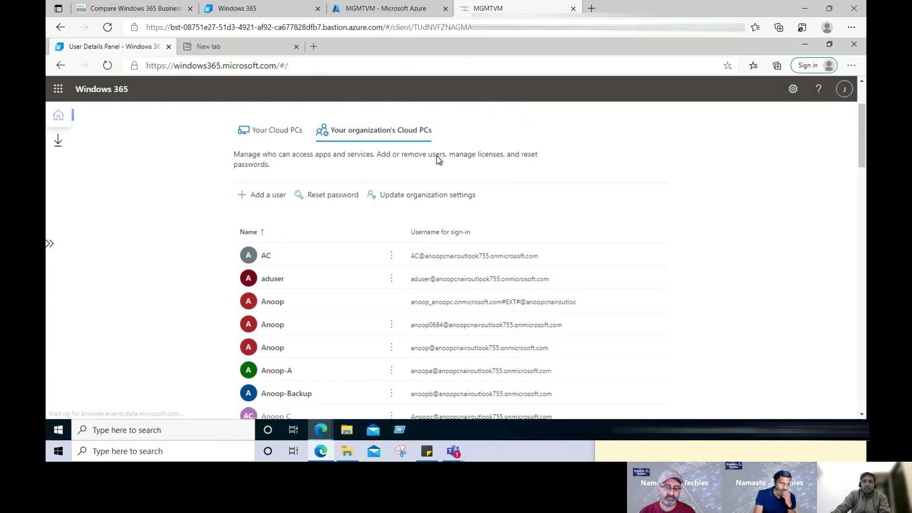
left_click(289, 137)
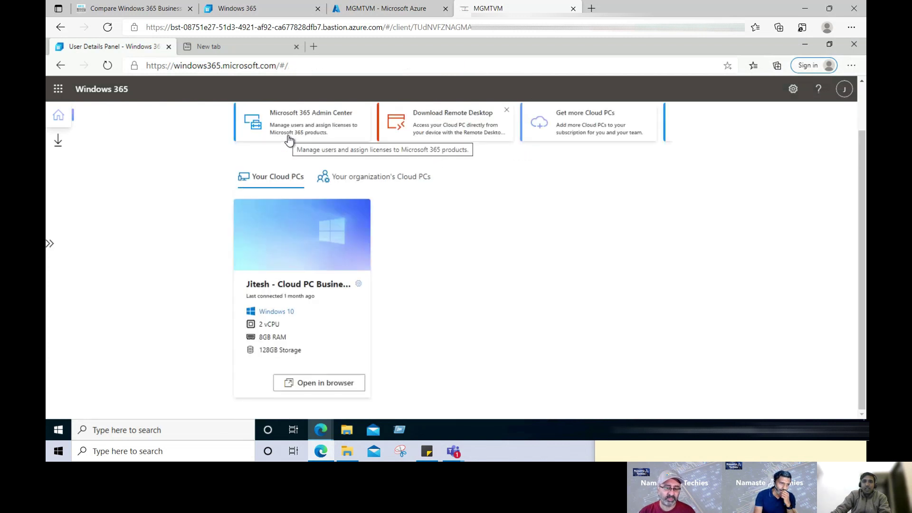
- View the Microsoft Remote Desktop app downloads for the supported platforms, and return to the home page with your own Cloud PCs
scroll(413, 247, "up", 1)
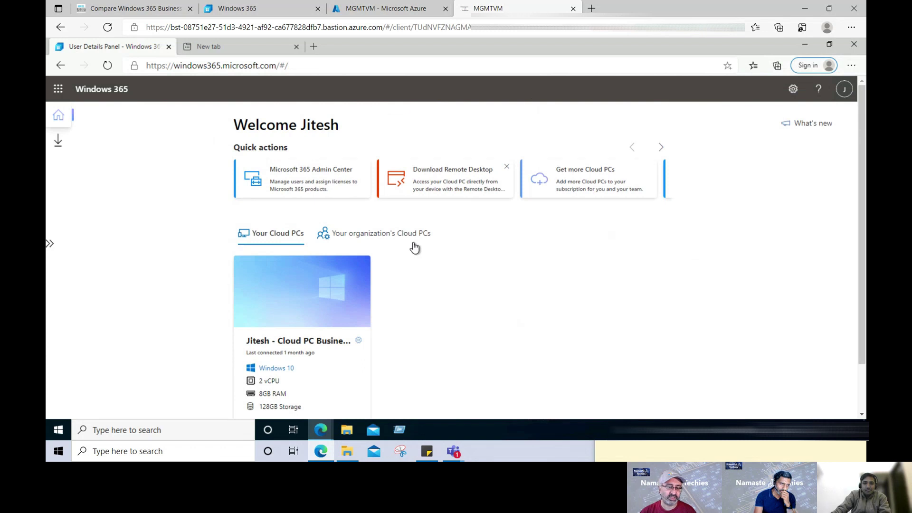
scroll(415, 247, "down", 1)
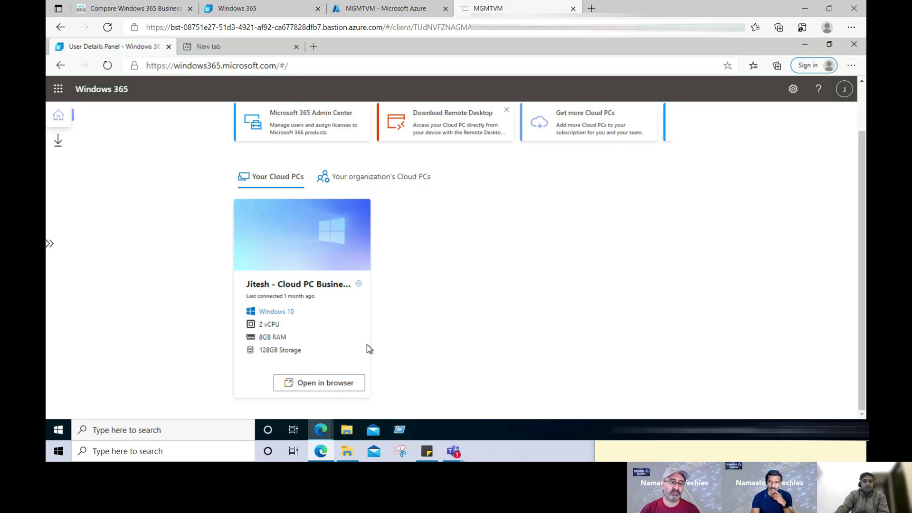
left_click(57, 142)
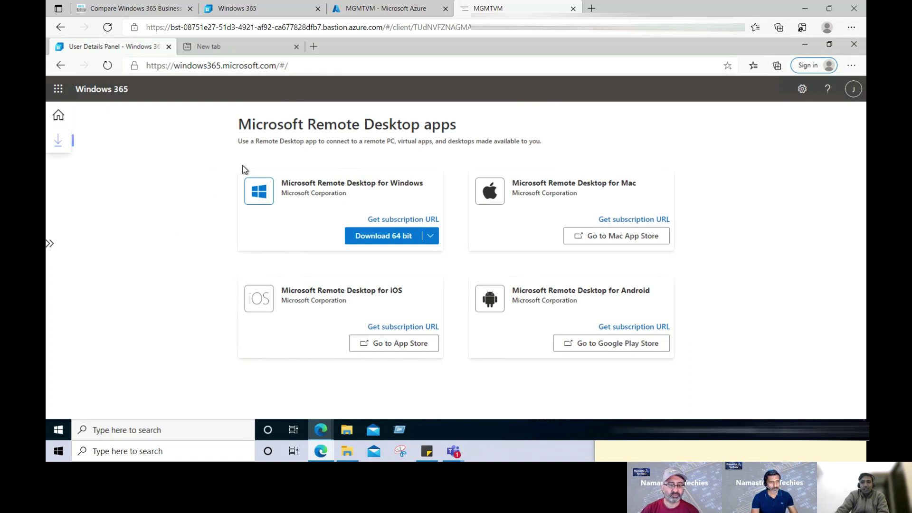
left_click(58, 118)
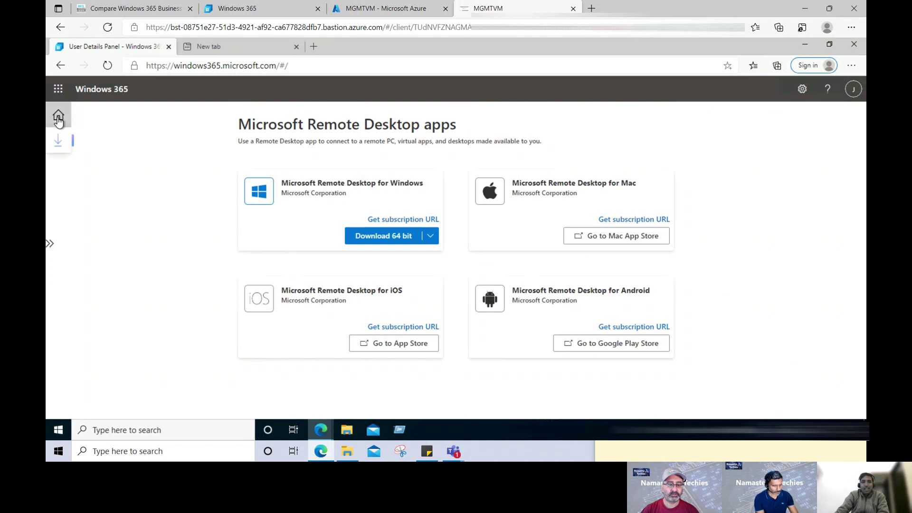
scroll(332, 342, "down", 2)
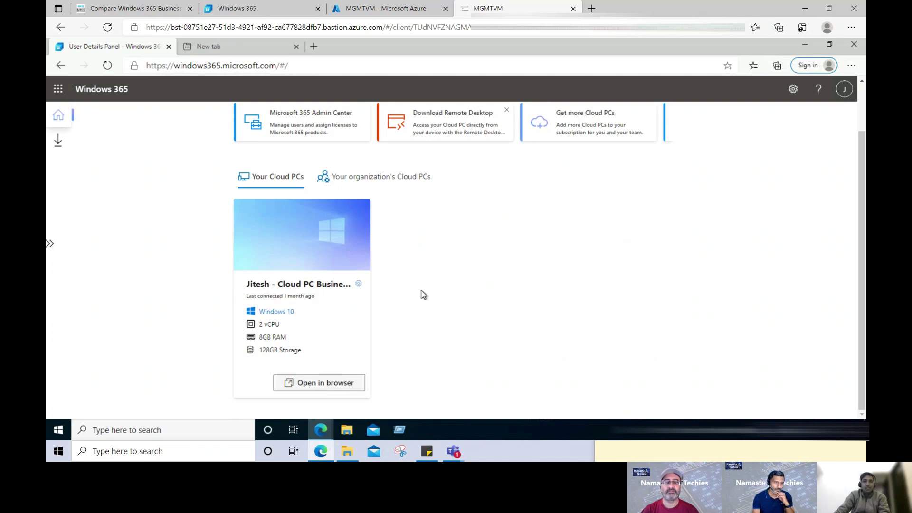
scroll(423, 294, "up", 1)
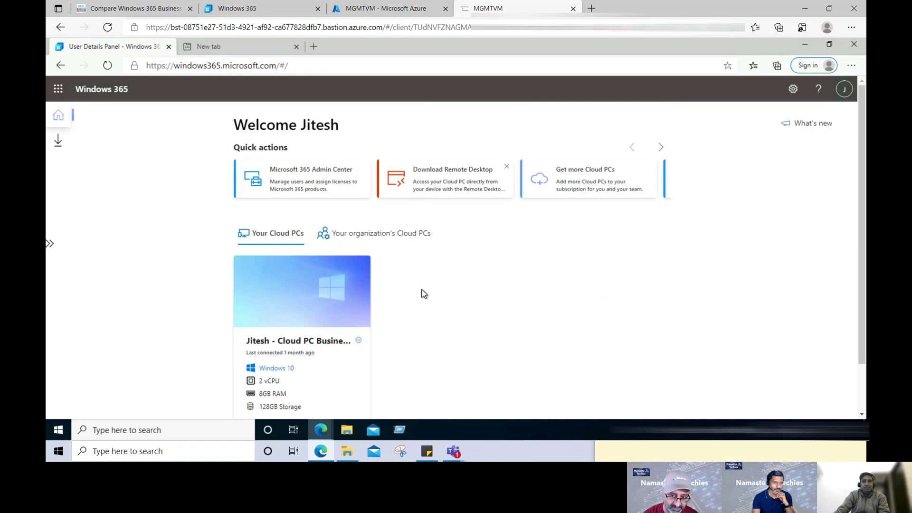